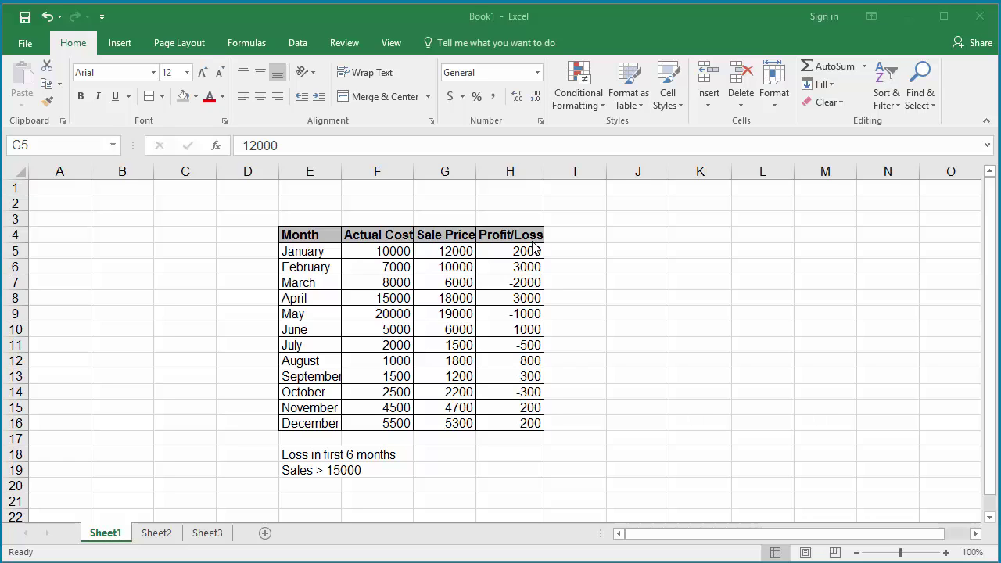
- Begin a =SUMIF( formula in cell G18 beside the Loss in first 6 months label
left_click(440, 454)
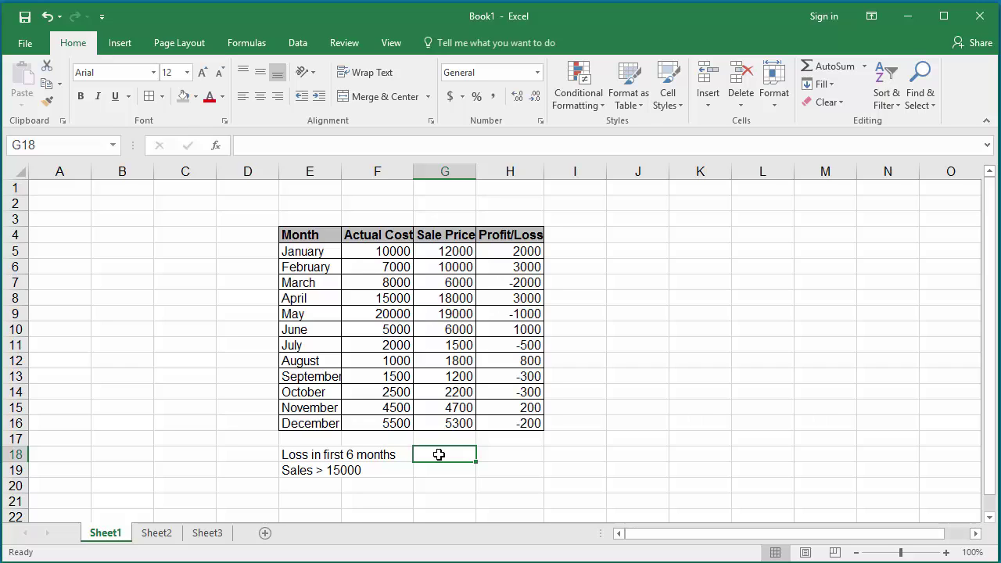
left_click(281, 144)
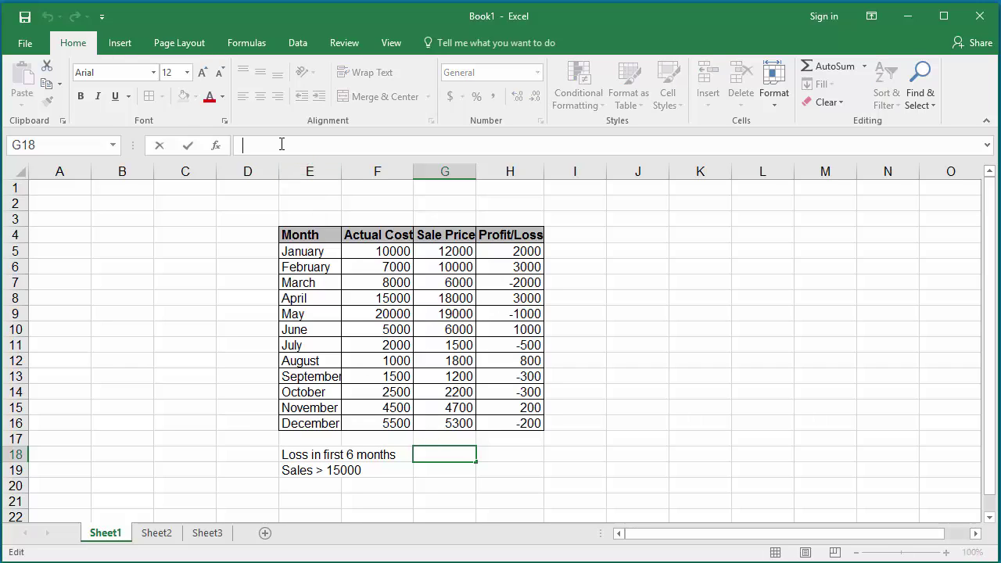
type("=")
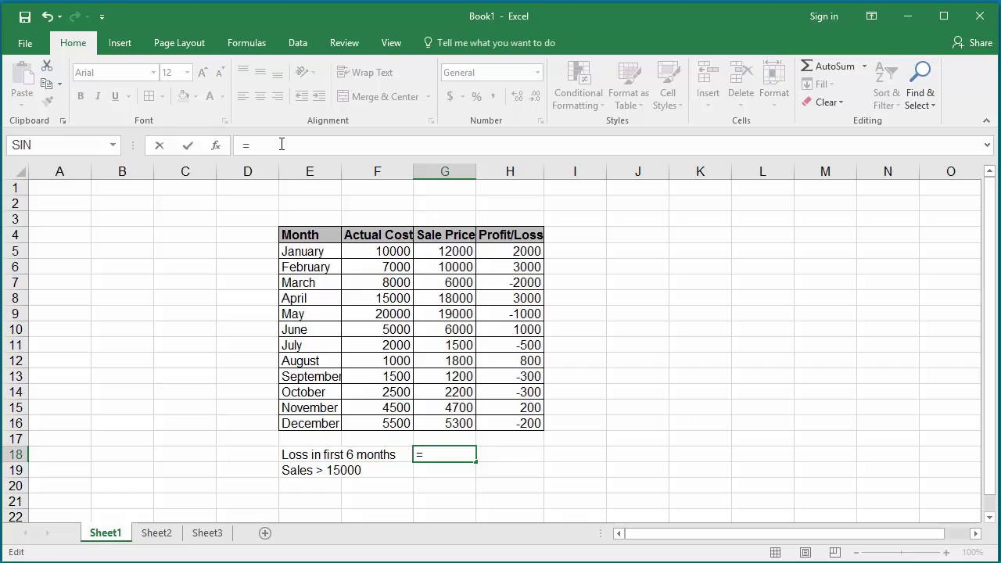
type("SUM")
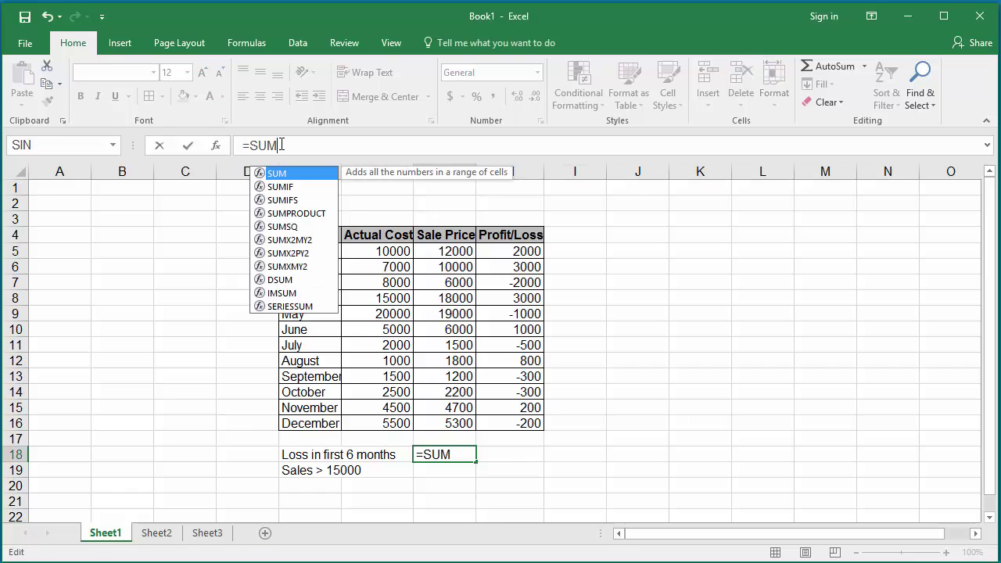
type("IF")
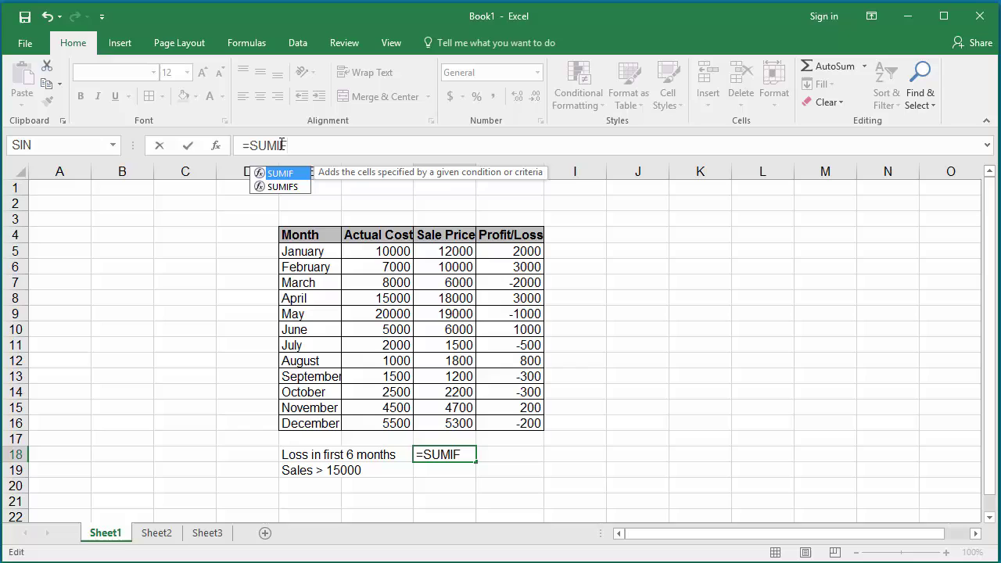
type("(")
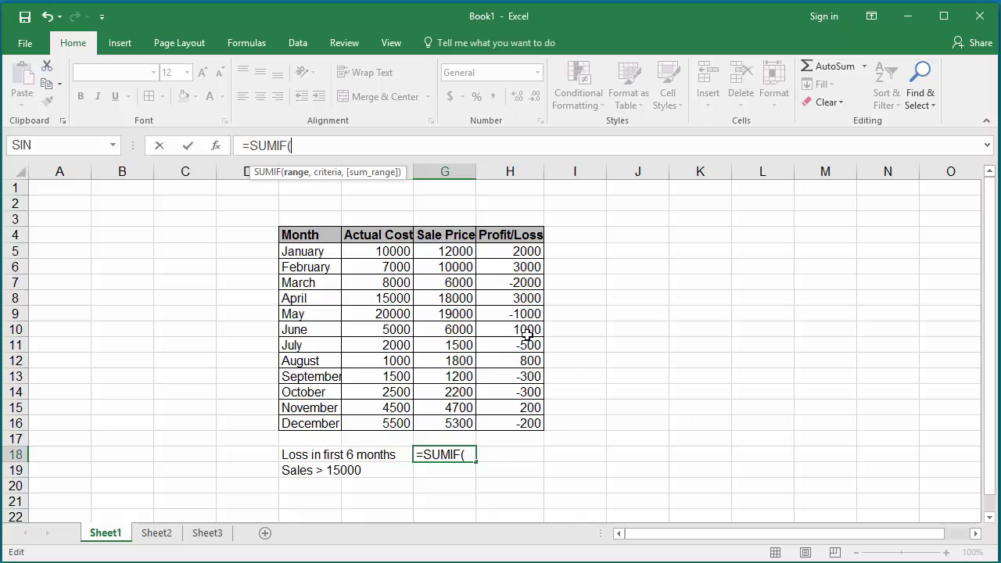
- Finish G18 as =SUMIF(H5:H10,"<0") so it returns -3000
type("H")
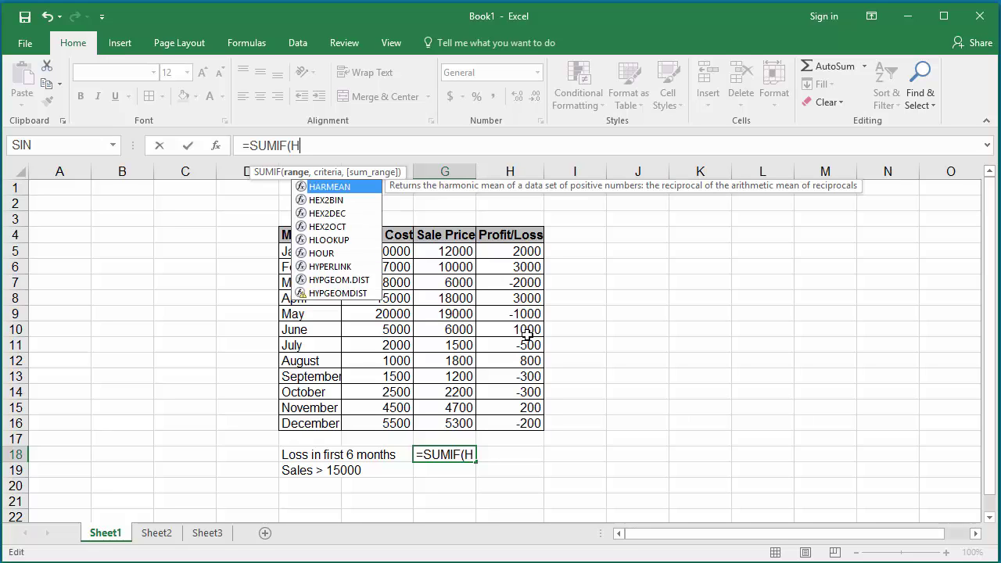
type("5")
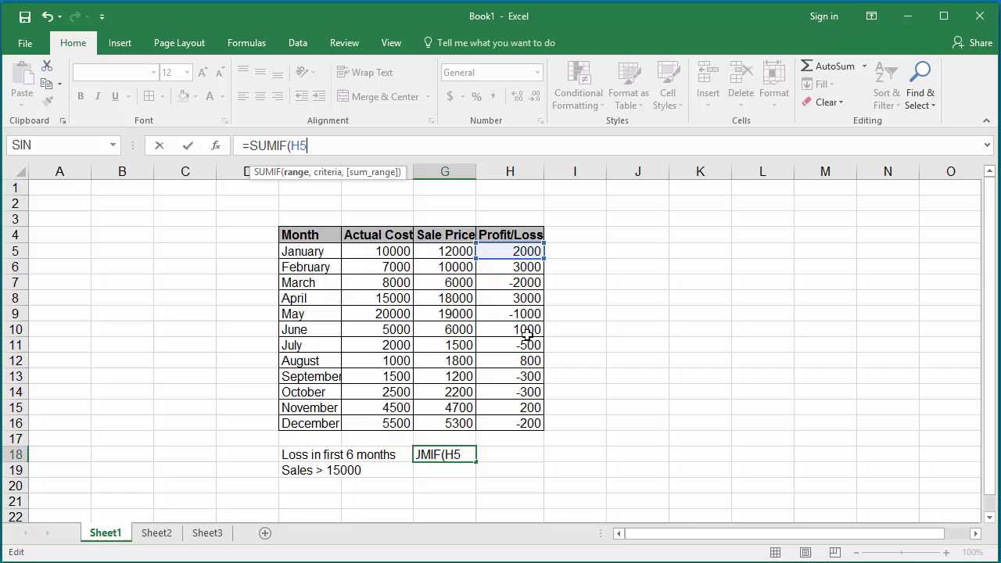
type(":H")
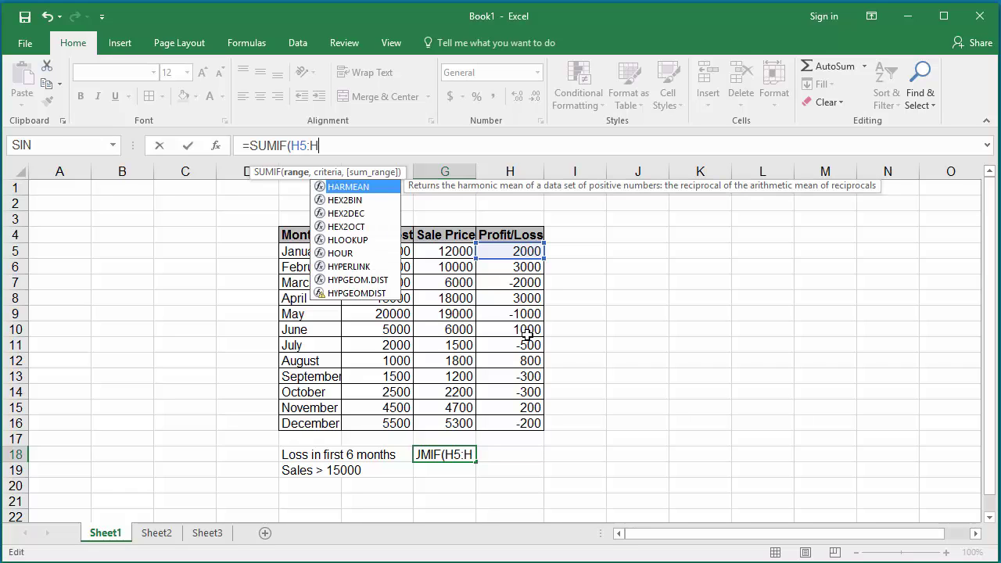
type("10")
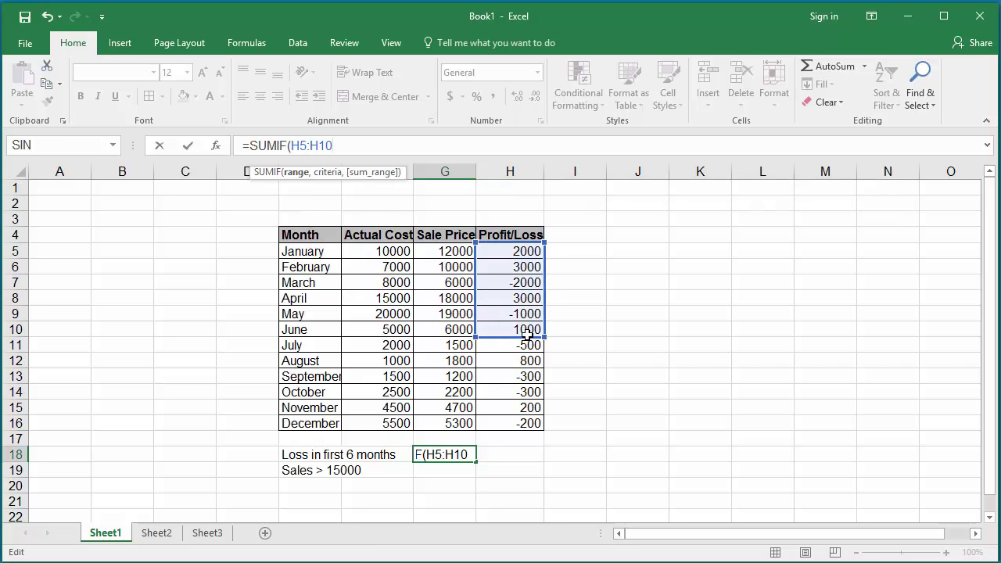
type(",")
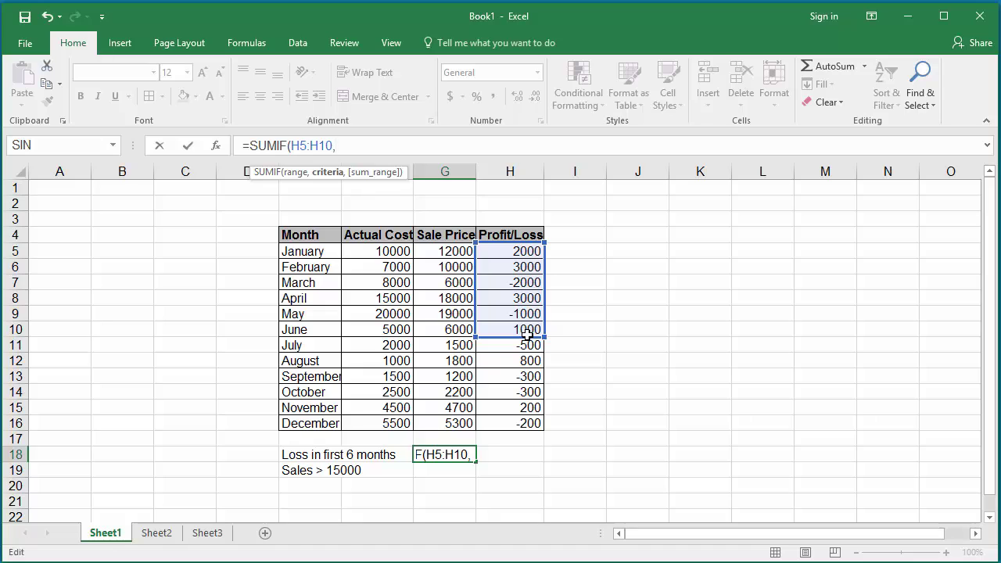
type("\"<")
type("0")
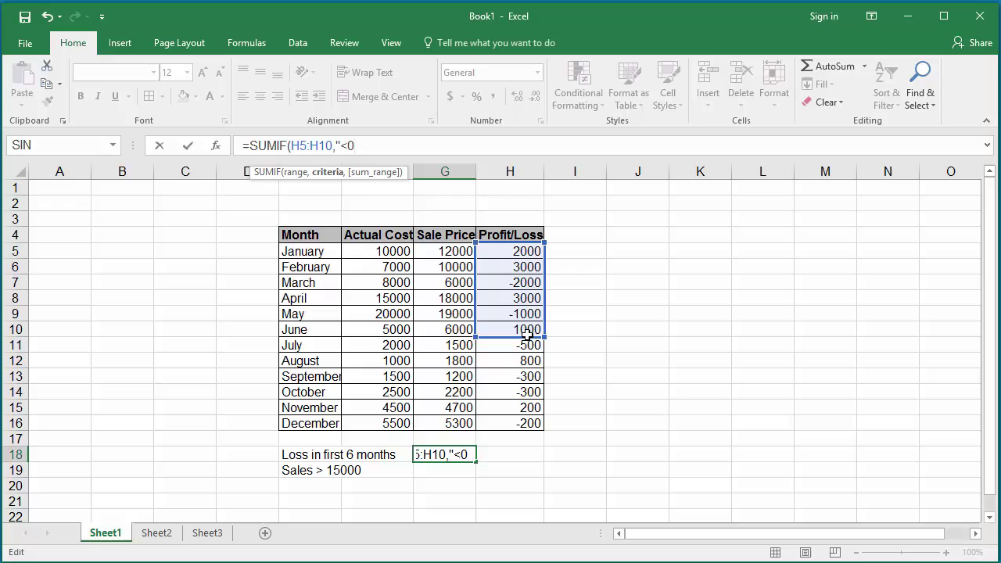
type("\"")
type(")")
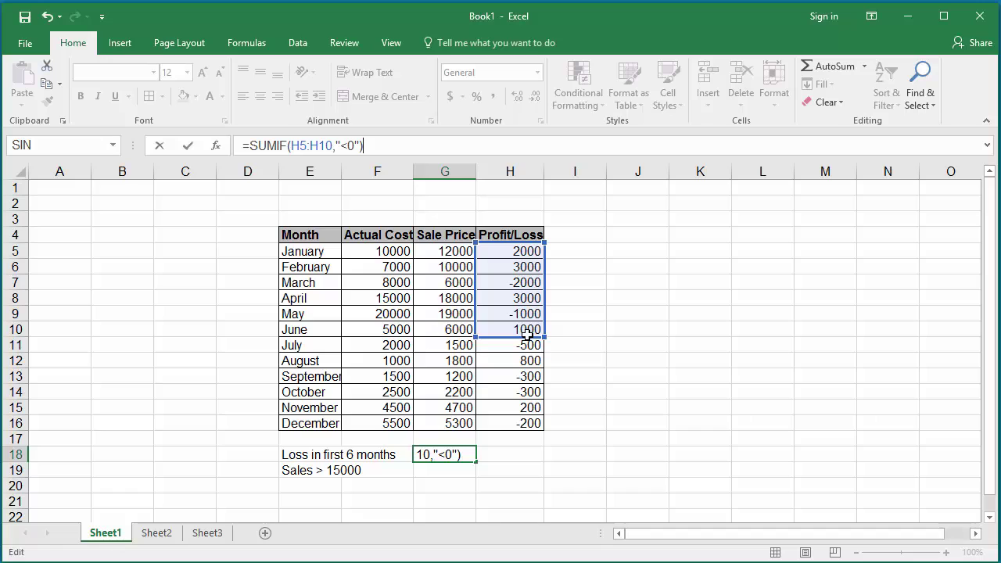
key("Return")
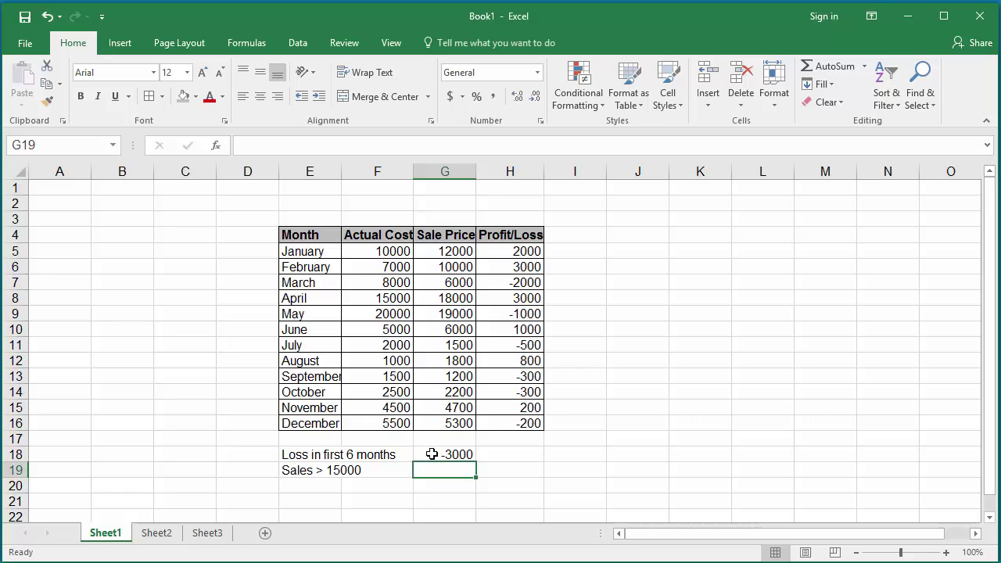
- Begin a =SUMIF( formula in G19 beside the Sales > 15000 label
left_click(249, 148)
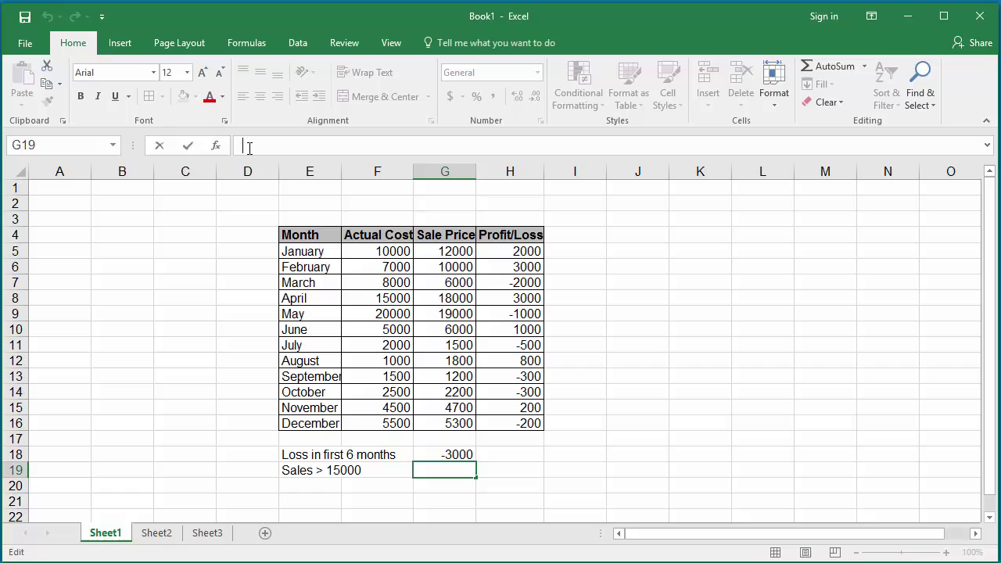
type("=SUM")
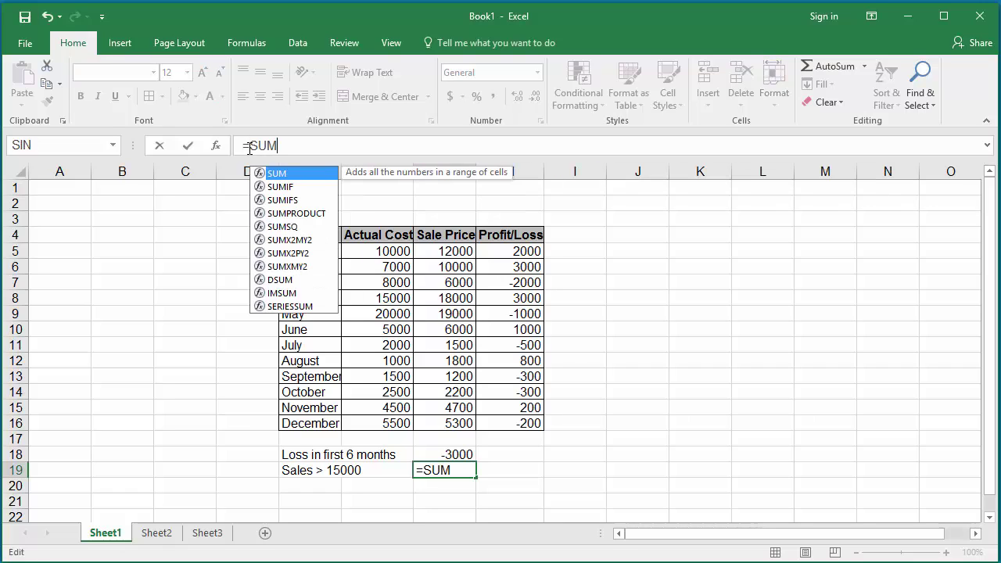
type("IF(")
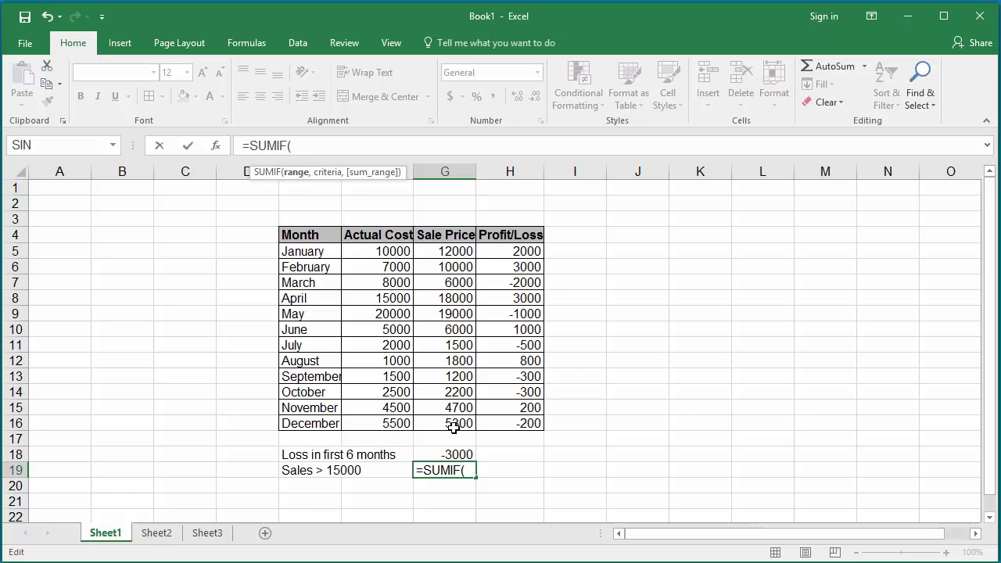
- Finish G19 as =SUMIF(G5:G16,">15000") so it returns 37000
type("G")
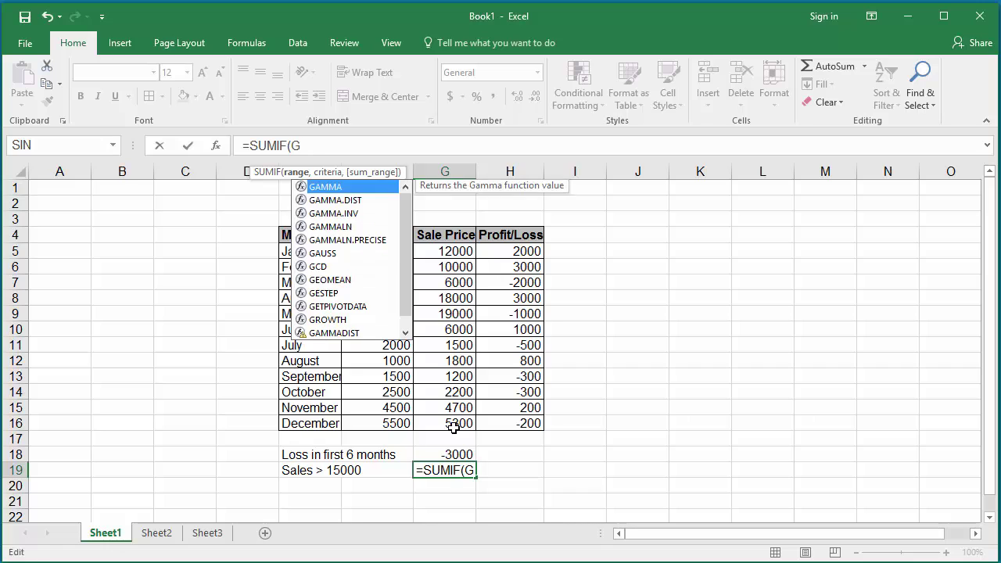
type("5:G")
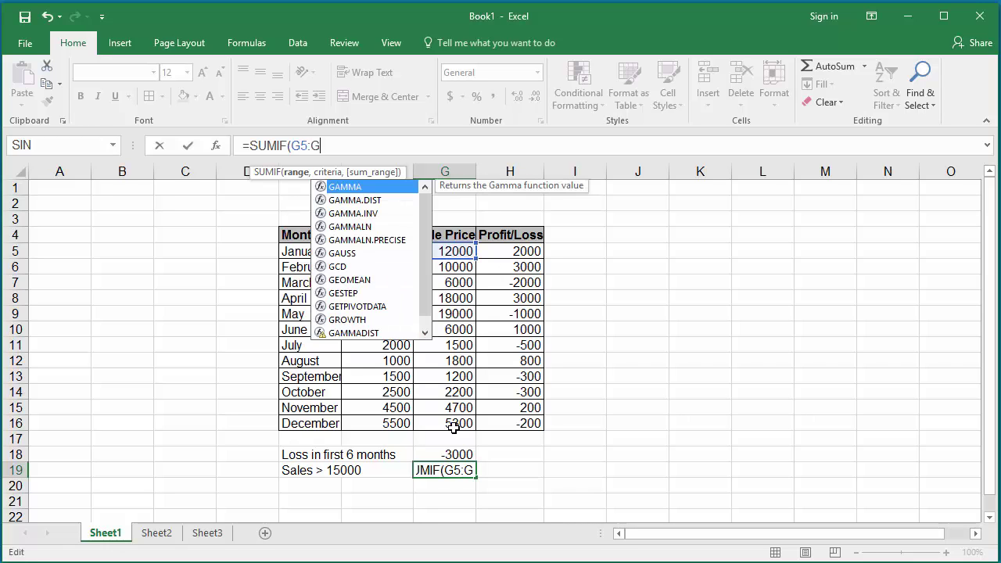
type("16")
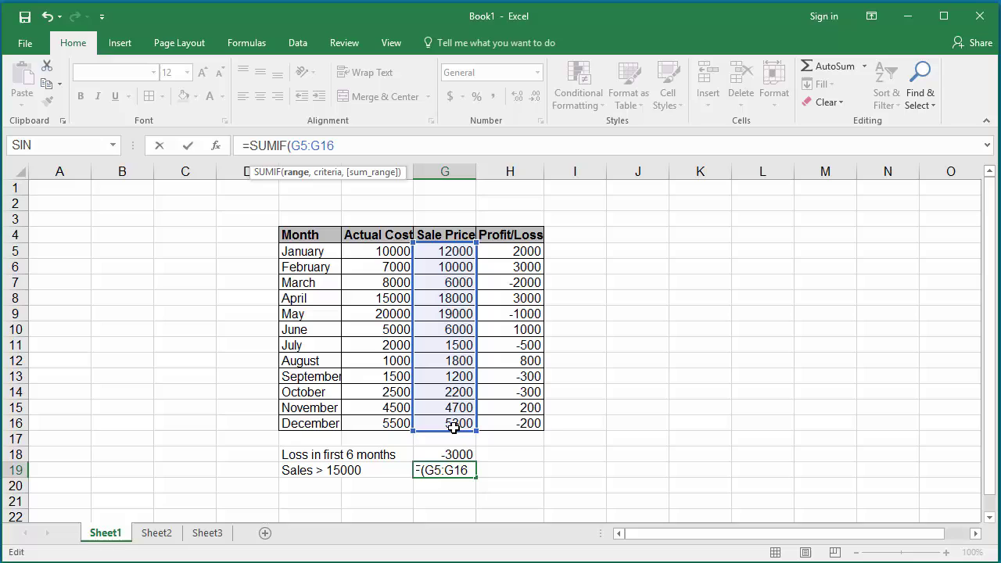
type(",")
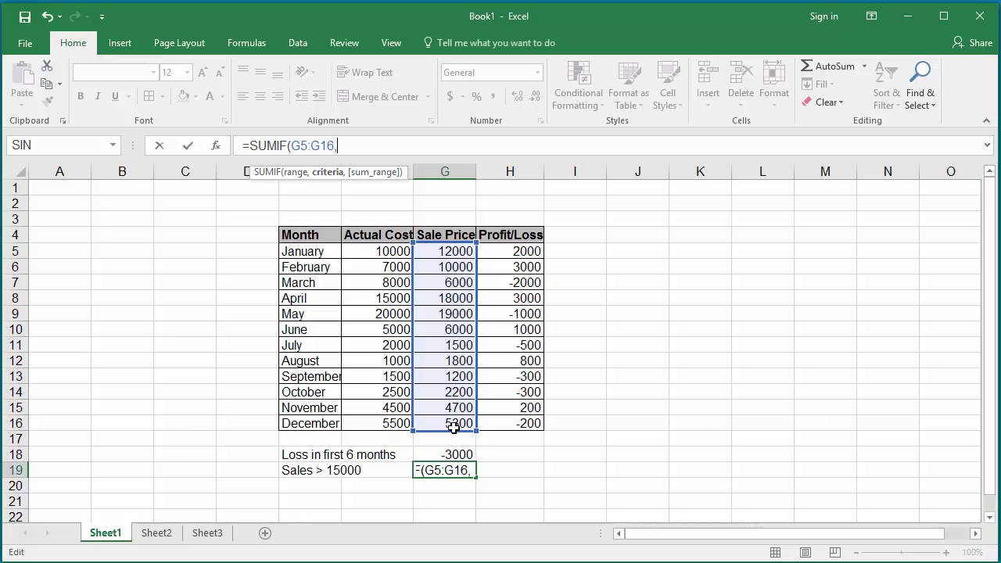
type("\"")
type(">")
type("150")
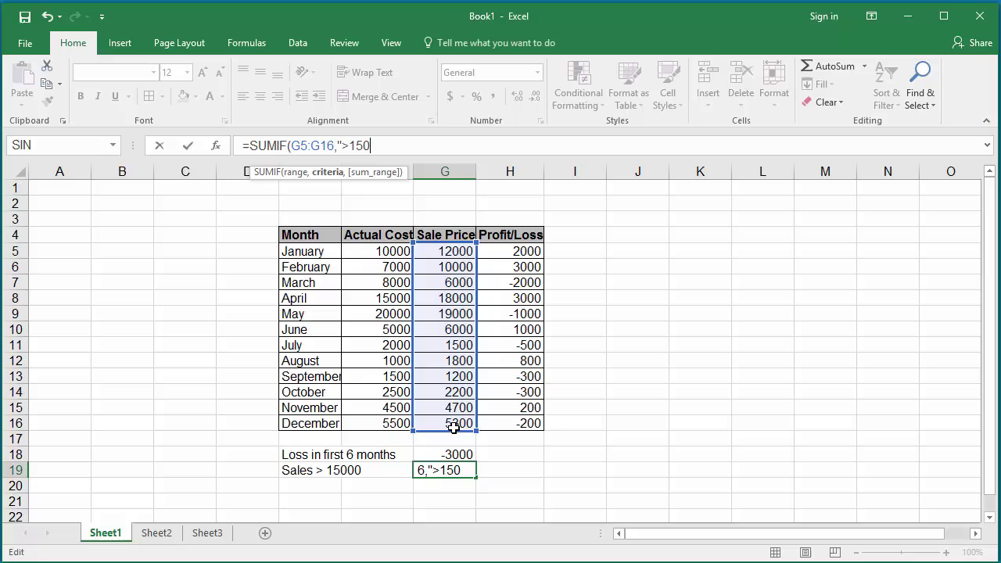
type("00")
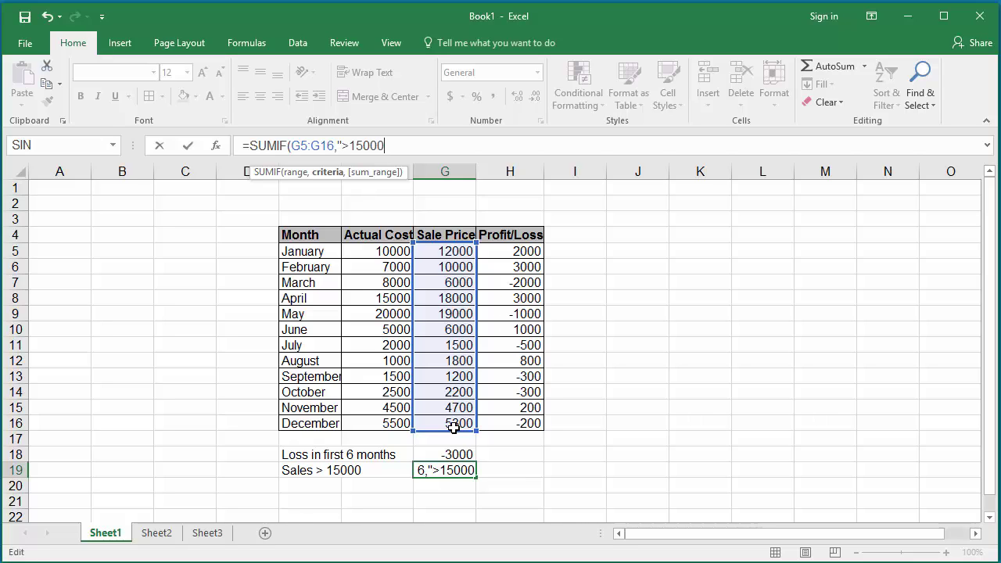
type("\"")
type(")")
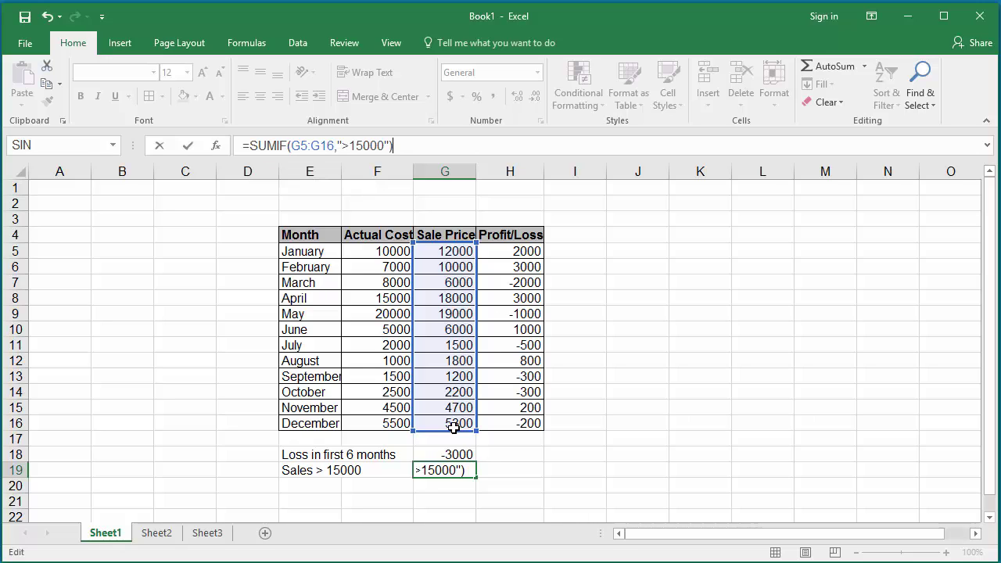
key("Return")
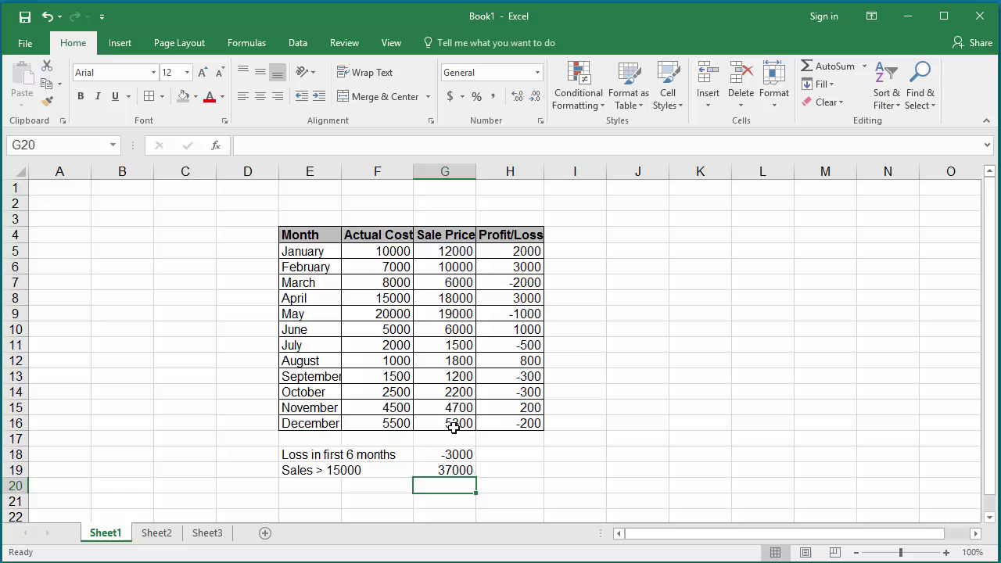